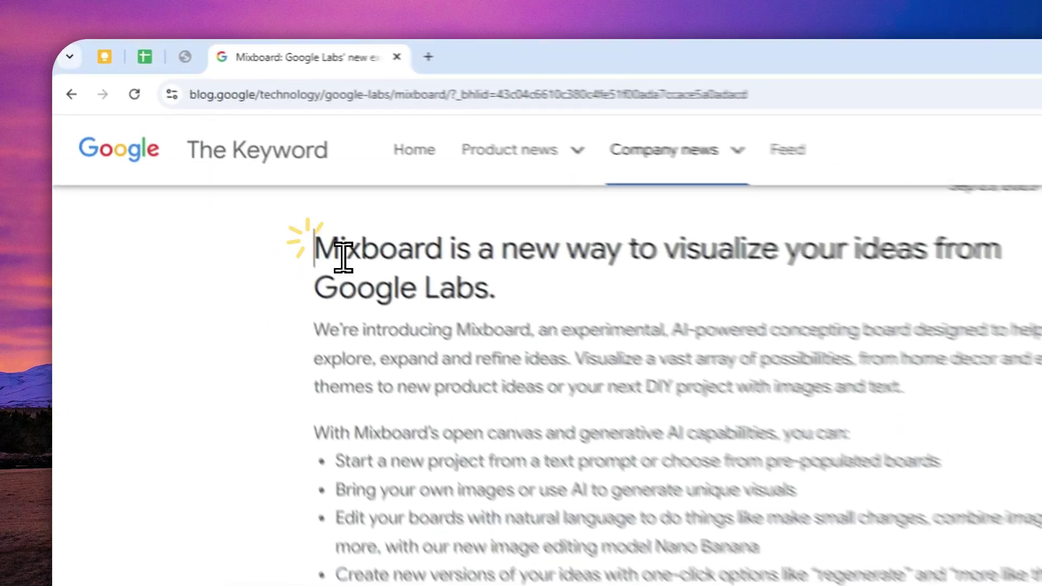
# Step: Read the Mixboard announcement, cycling through its example boards and highlighting the public beta sentence
pyautogui.doubleClick(205, 159)
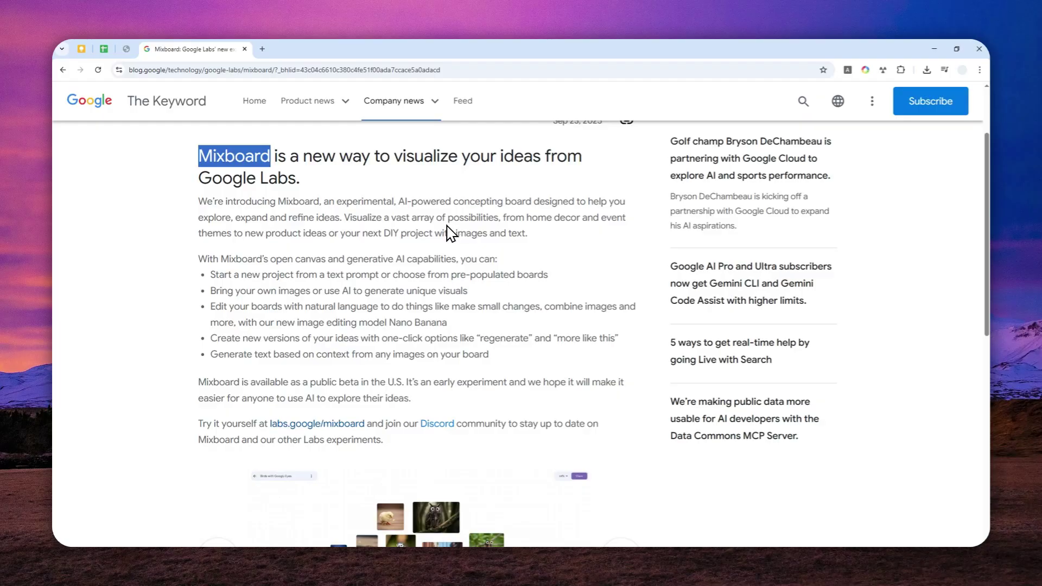
pyautogui.scroll(-5, 502, 270)
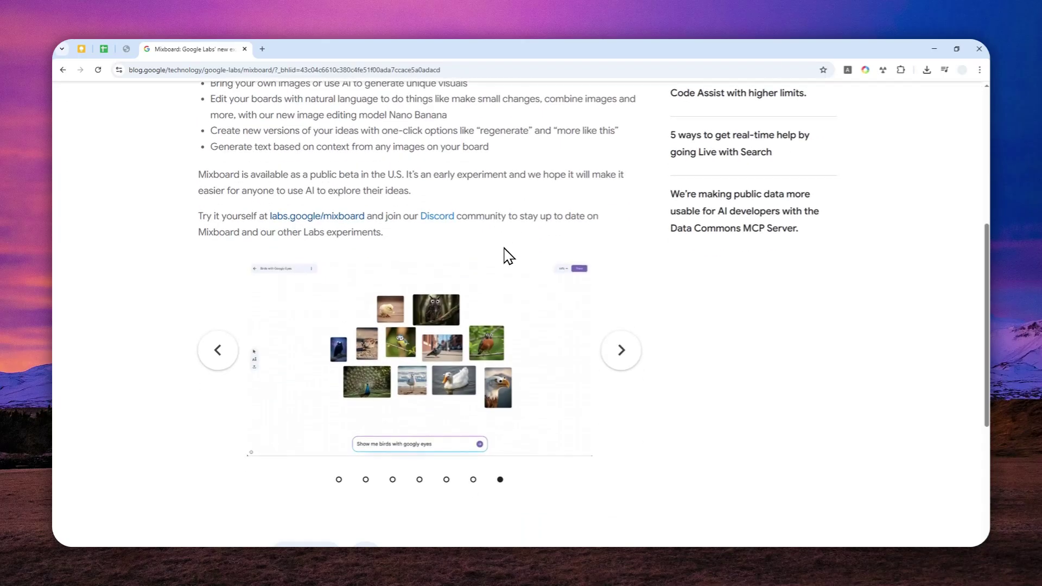
pyautogui.click(621, 266)
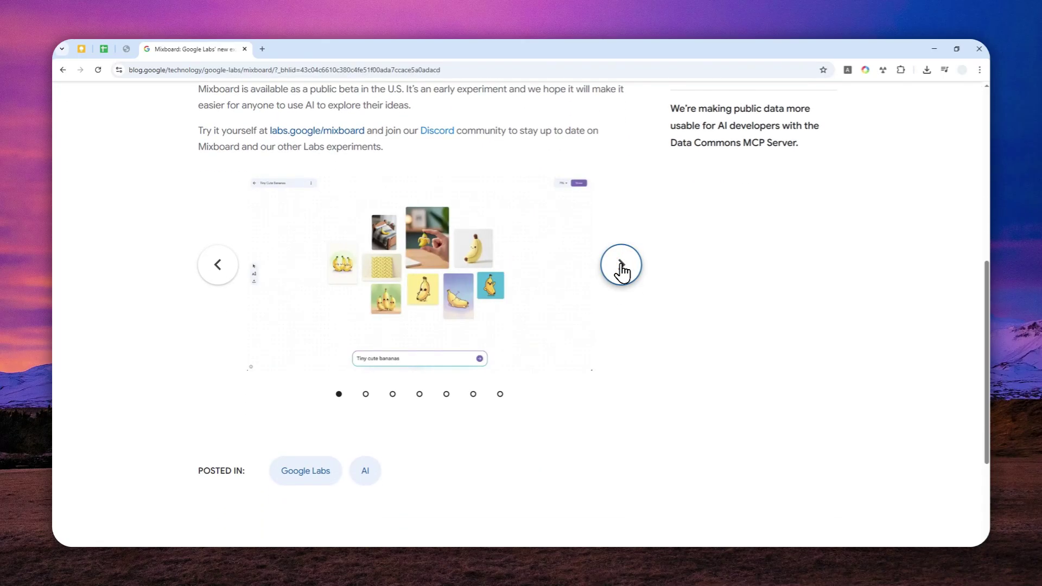
pyautogui.click(621, 266)
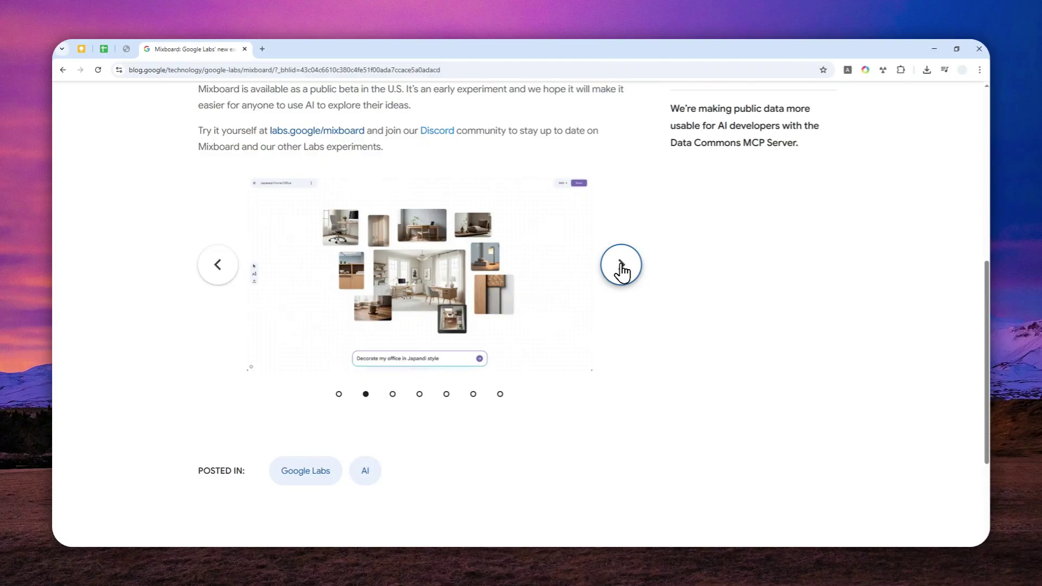
pyautogui.click(622, 266)
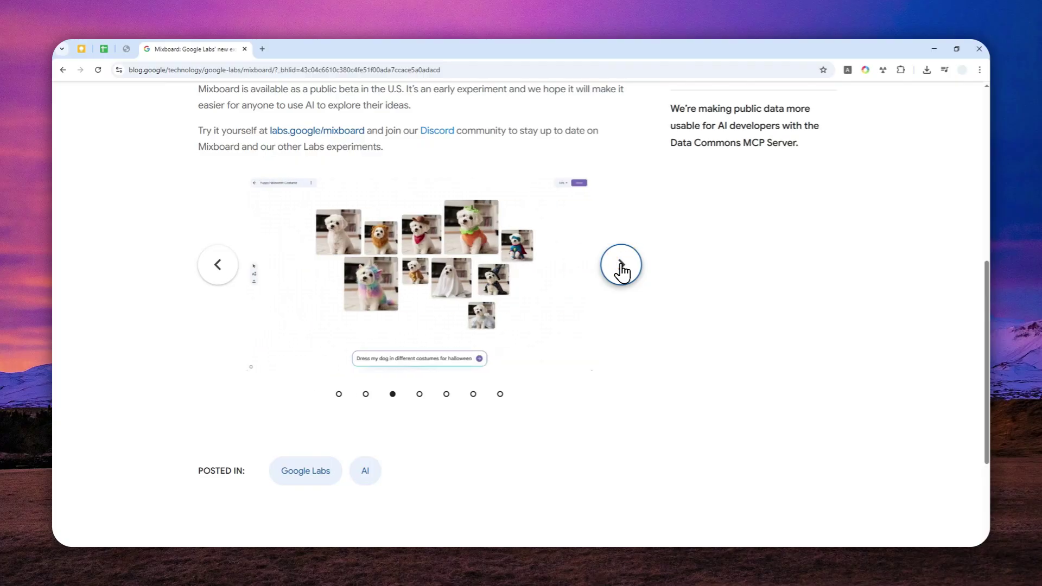
pyautogui.click(622, 266)
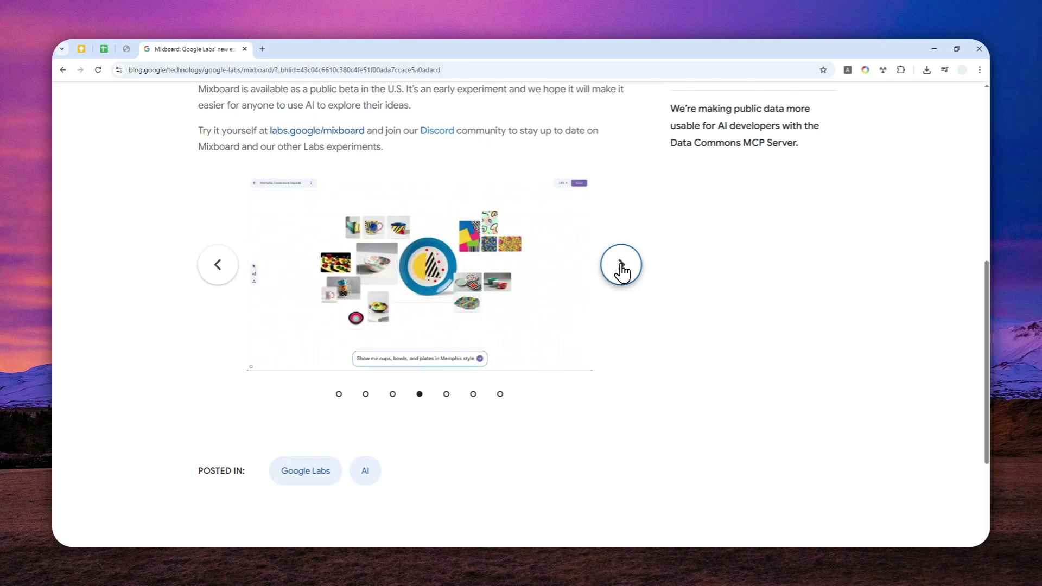
pyautogui.click(621, 267)
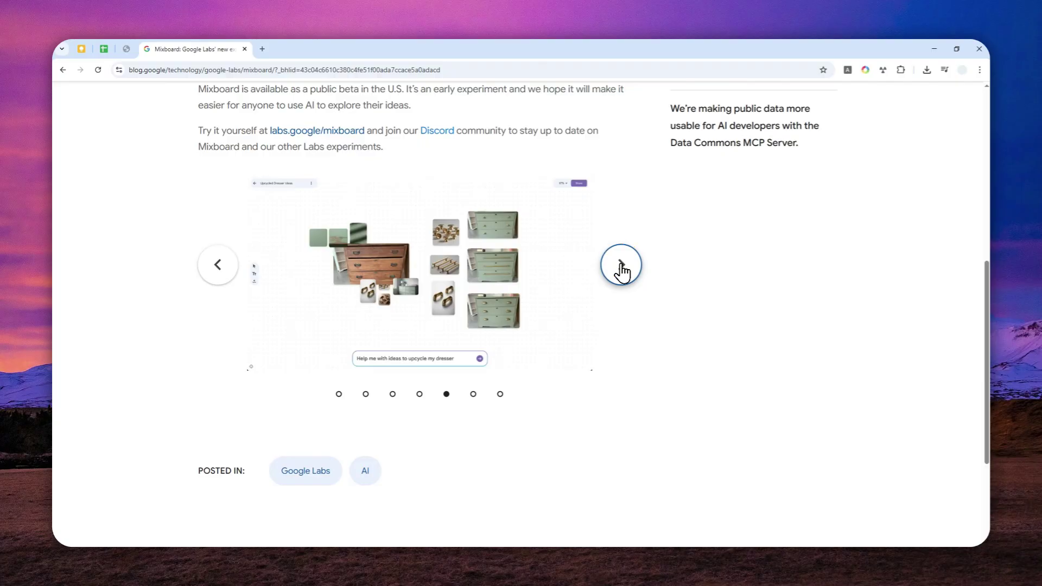
pyautogui.click(622, 266)
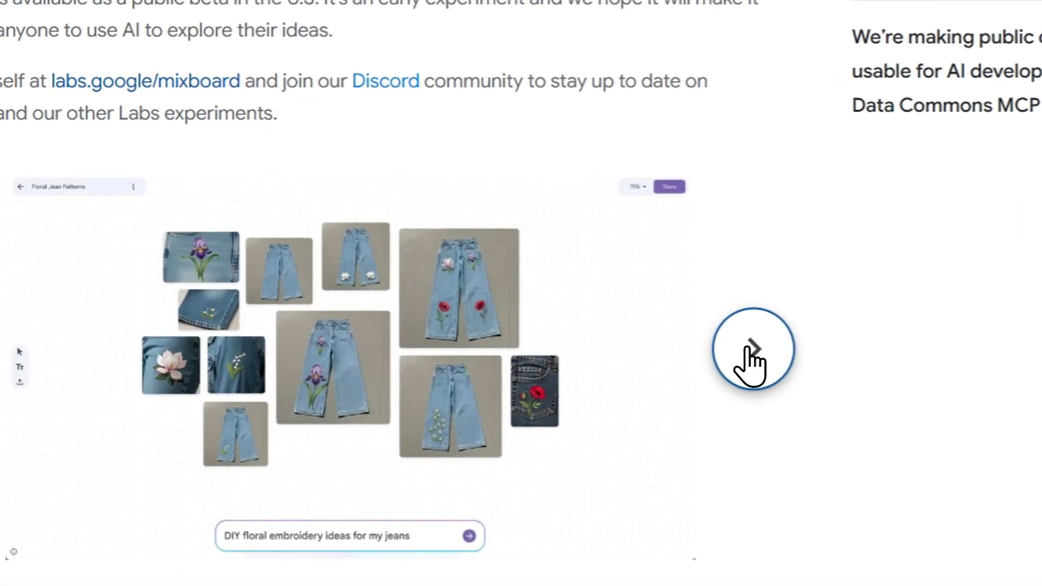
pyautogui.click(752, 356)
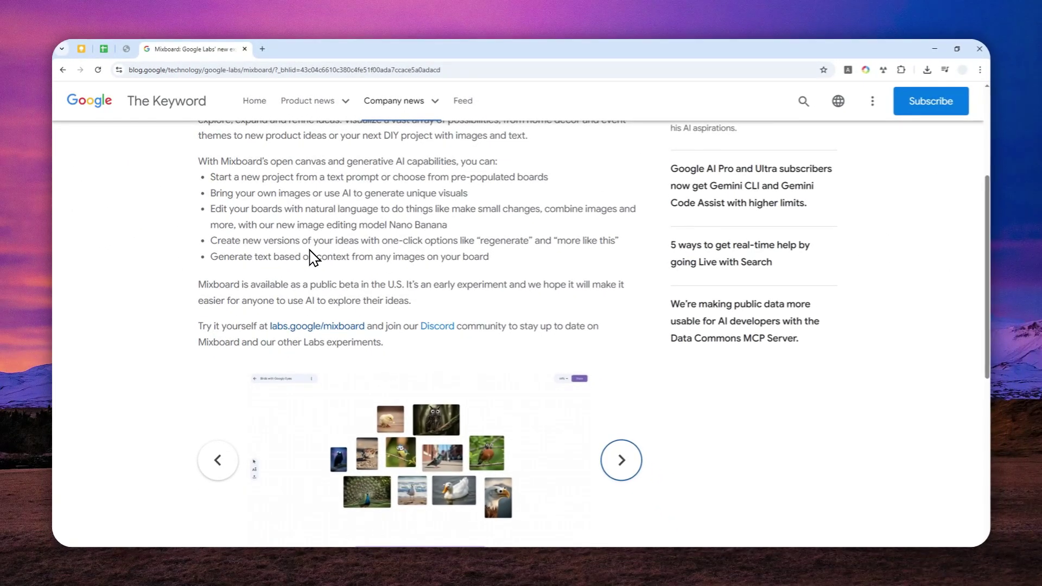
pyautogui.moveTo(201, 284); pyautogui.dragTo(389, 294)
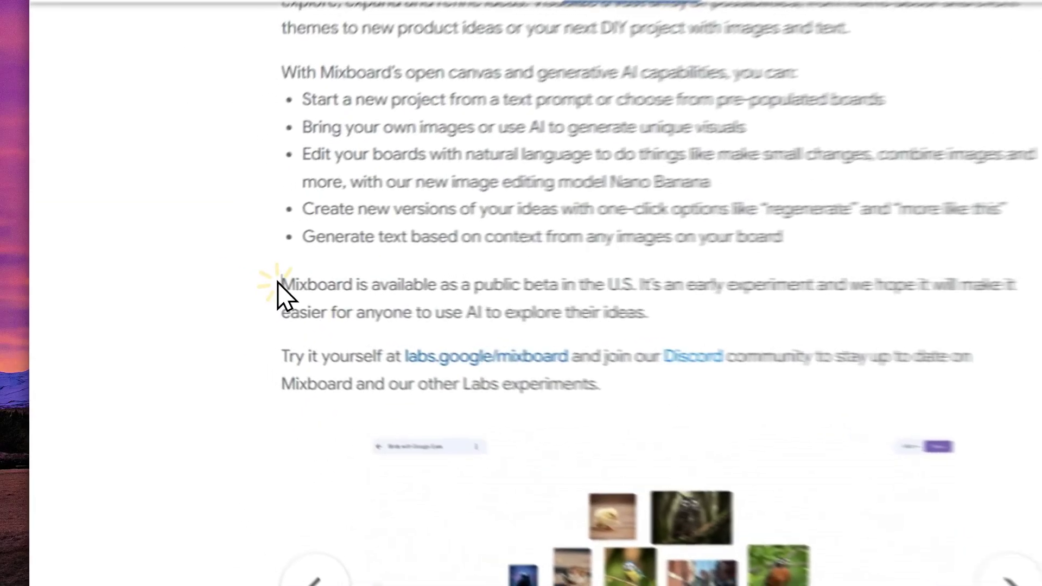
pyautogui.moveTo(700, 318); pyautogui.dragTo(756, 305)
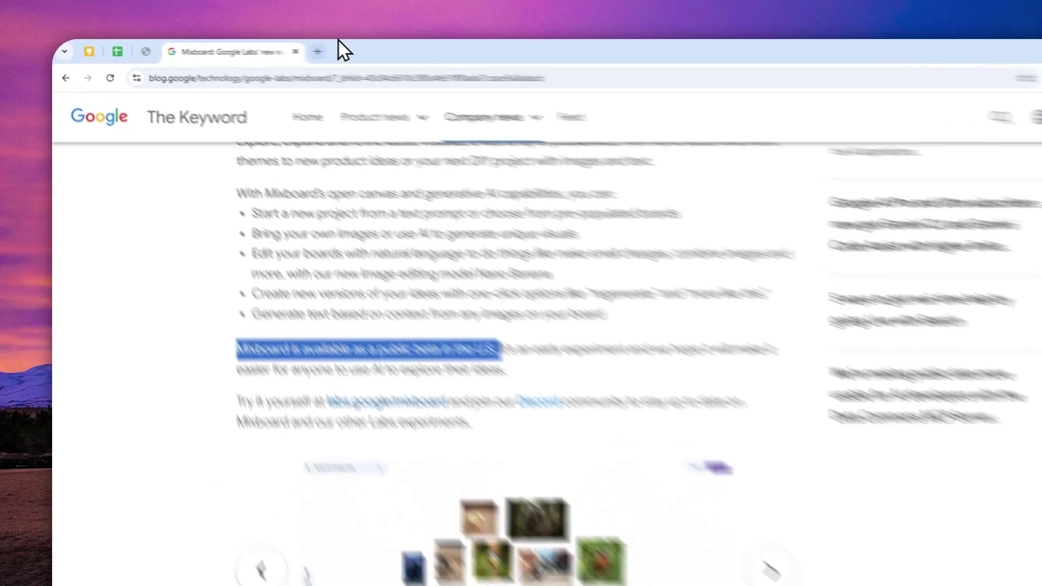
# Step: Search for 'google mixboard' in a new browser tab
pyautogui.click(262, 49)
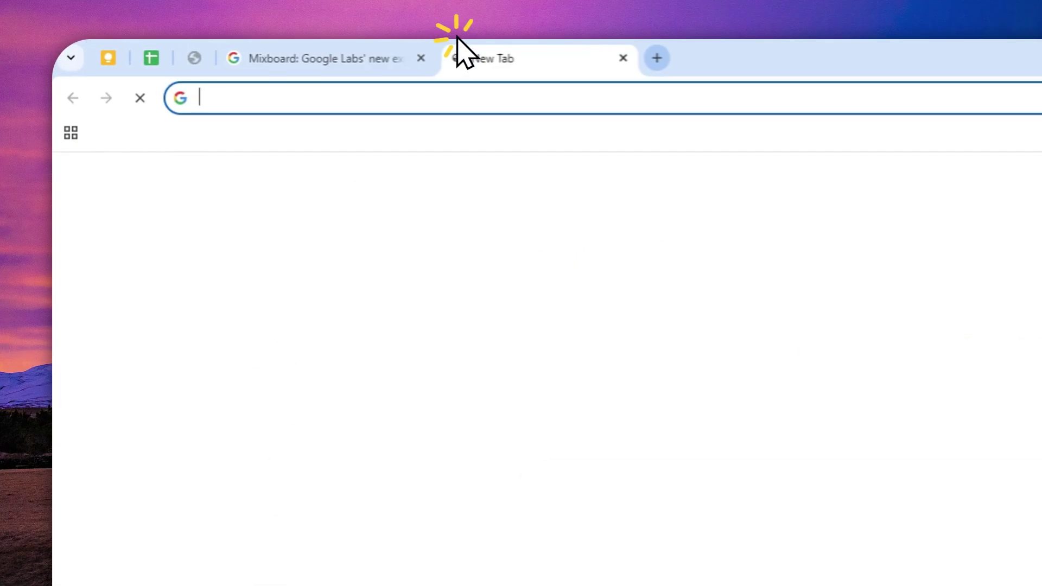
pyautogui.write('google m')
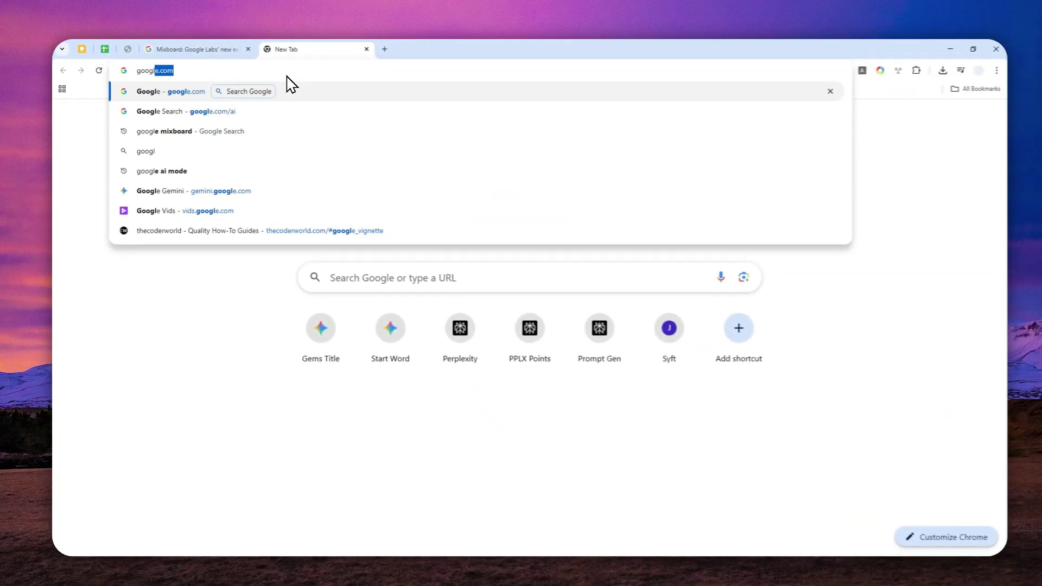
pyautogui.write('ixboard')
pyautogui.press('Return')
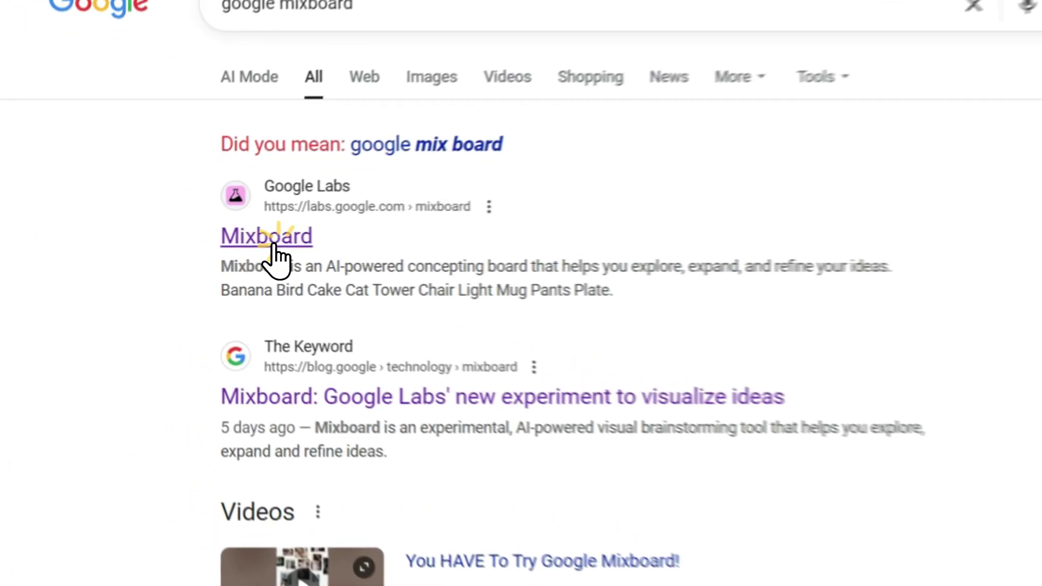
# Step: Open the Google Labs Mixboard result and start a new Untitled board
pyautogui.click(217, 238)
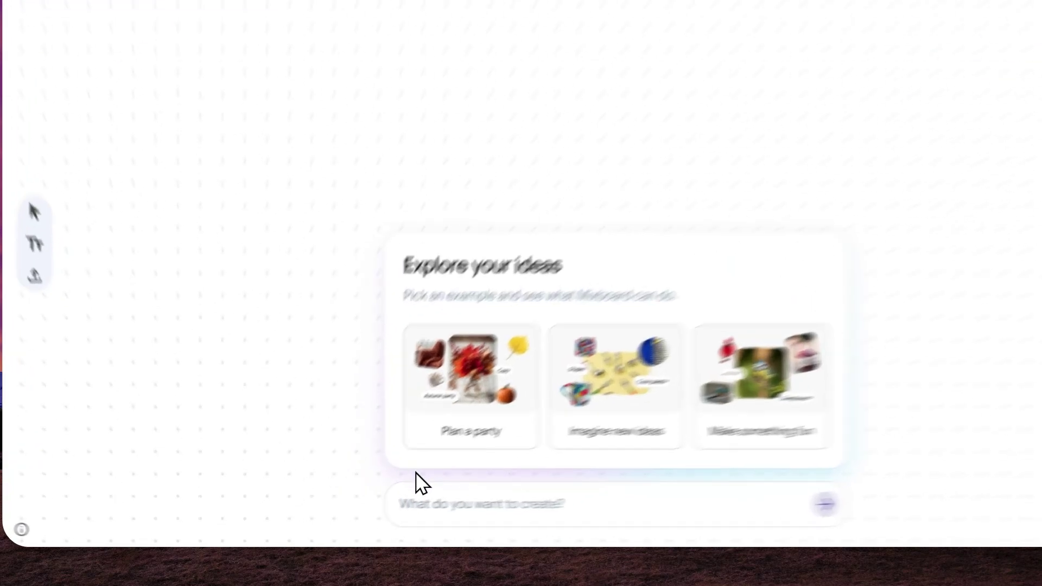
# Step: Prompt the board with 'Minimalist bedroom' to generate a row of bedroom images
pyautogui.click(376, 517)
pyautogui.write('Min')
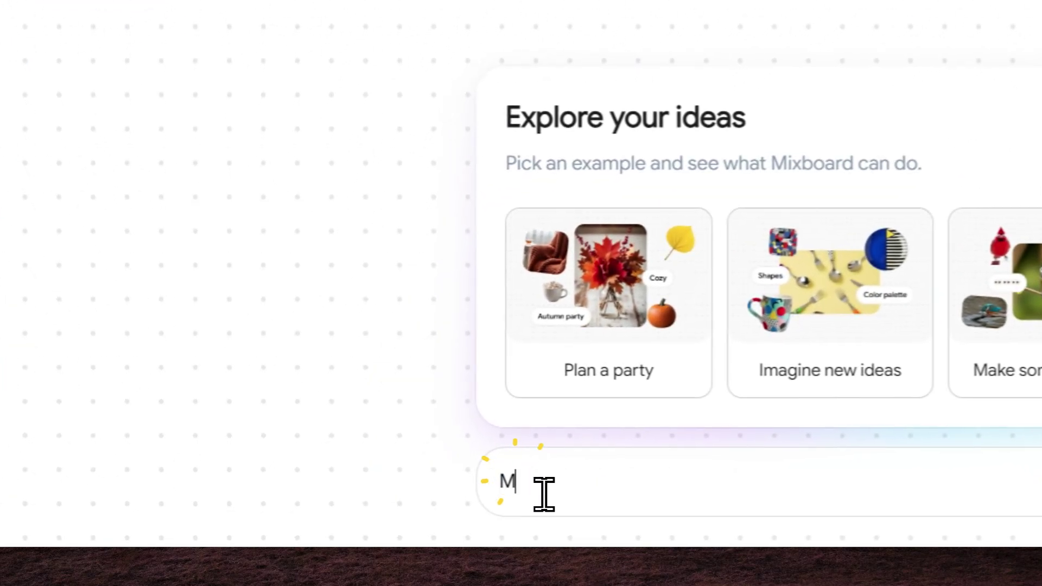
pyautogui.write('imalist bedroom')
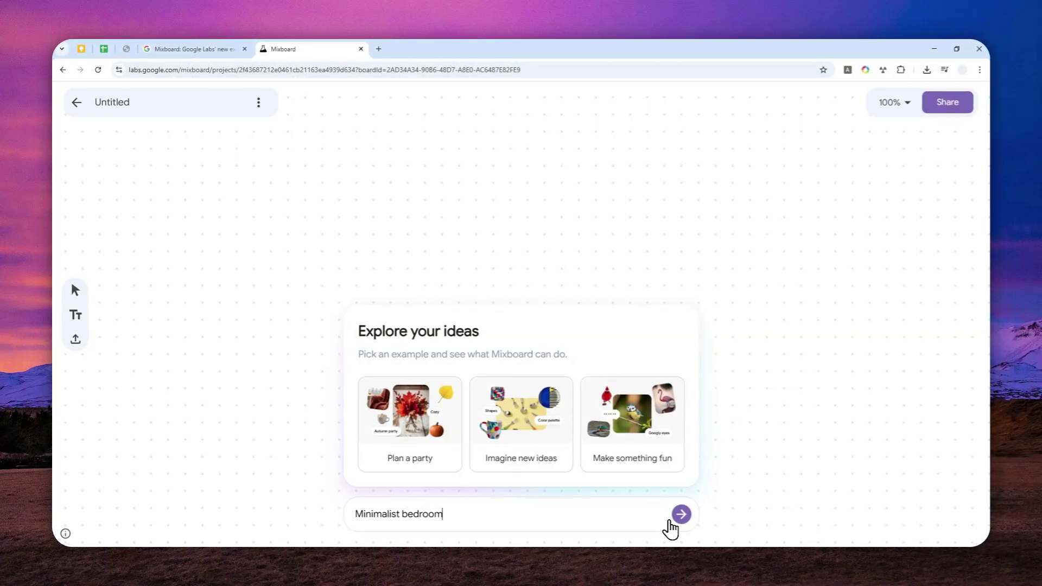
pyautogui.click(680, 517)
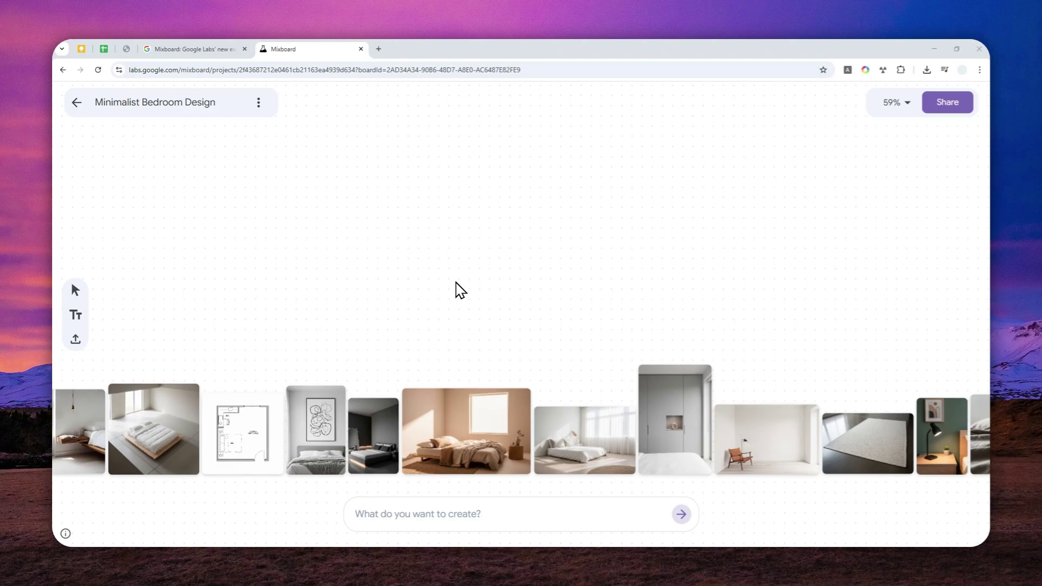
# Step: Lift the floor plan image up out of the row of bedroom images
pyautogui.scroll(-2, 498, 261)
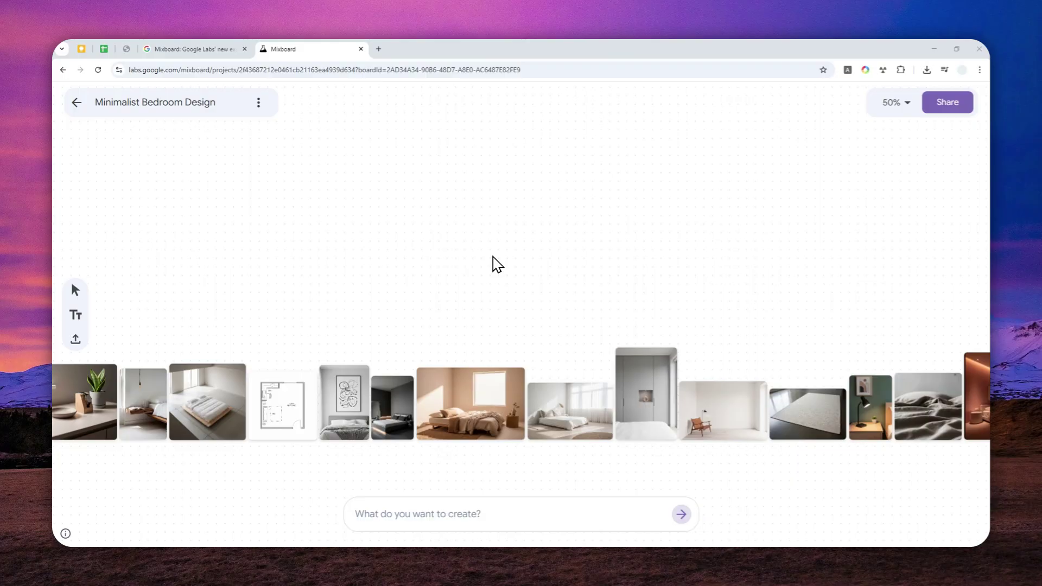
pyautogui.scroll(3, 535, 326)
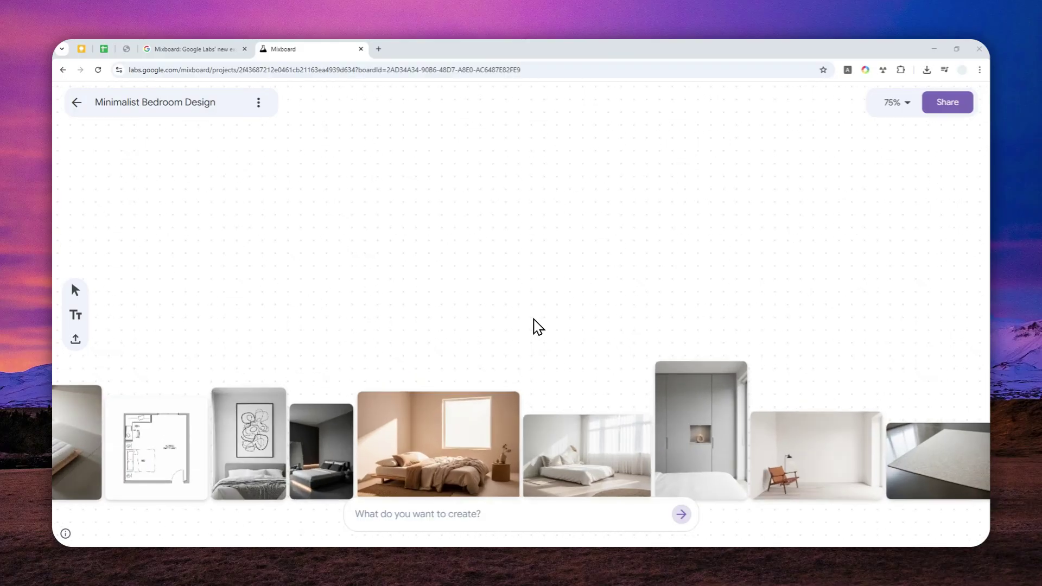
pyautogui.scroll(-3, 534, 326)
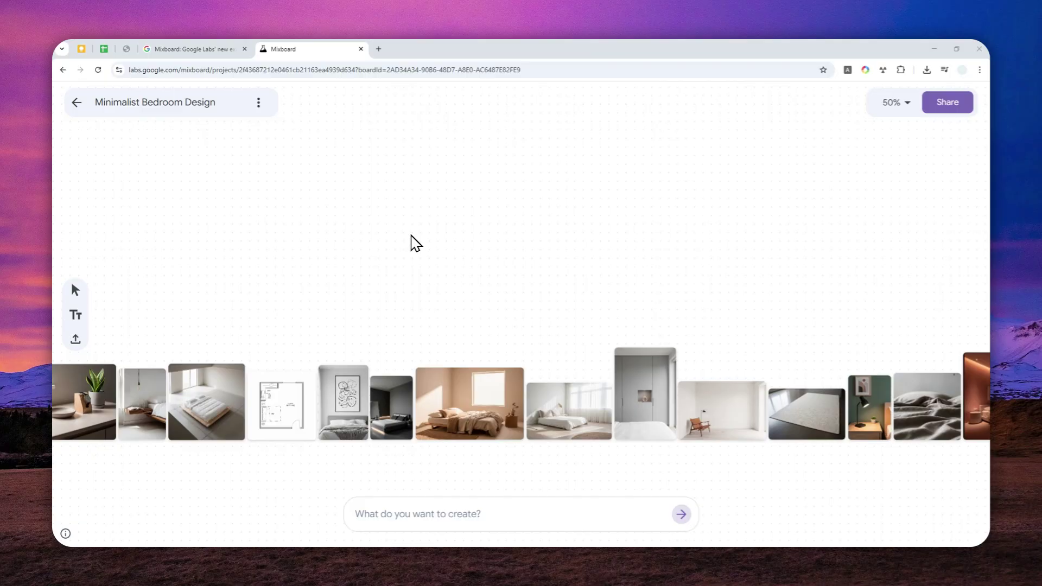
pyautogui.click(267, 411)
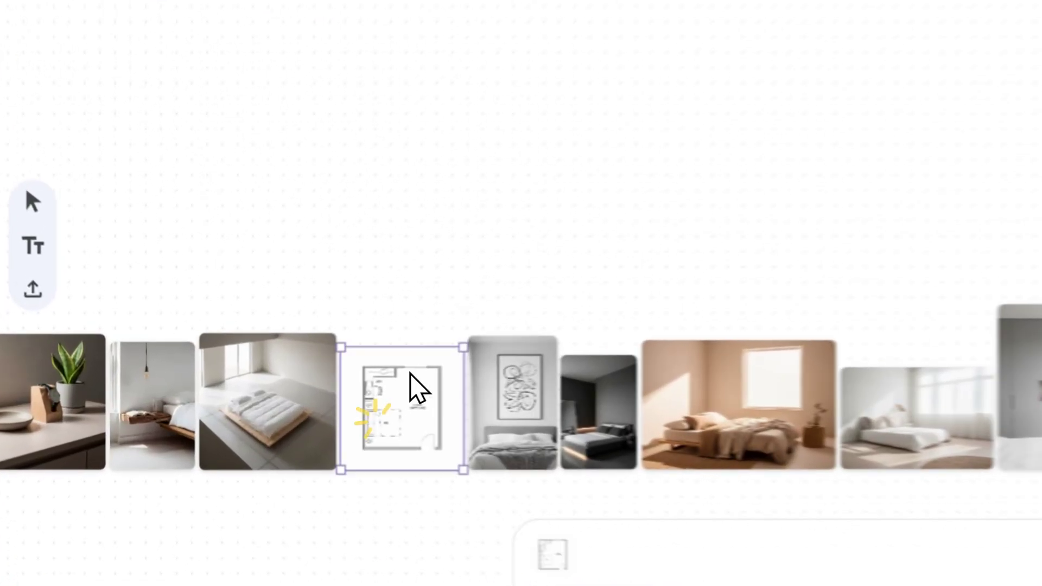
pyautogui.moveTo(418, 389); pyautogui.dragTo(632, 95)
pyautogui.moveTo(216, 437); pyautogui.dragTo(478, 261)
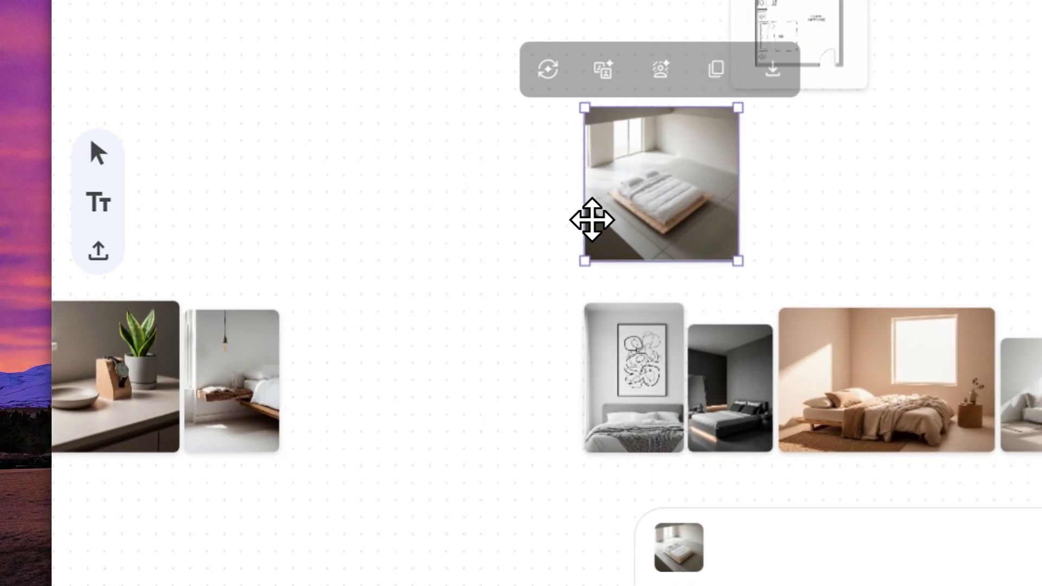
# Step: Cluster the pendant-lamp, framed-art, wardrobe, chair-room and rug images around the floor plan
pyautogui.moveTo(197, 396); pyautogui.dragTo(798, 209)
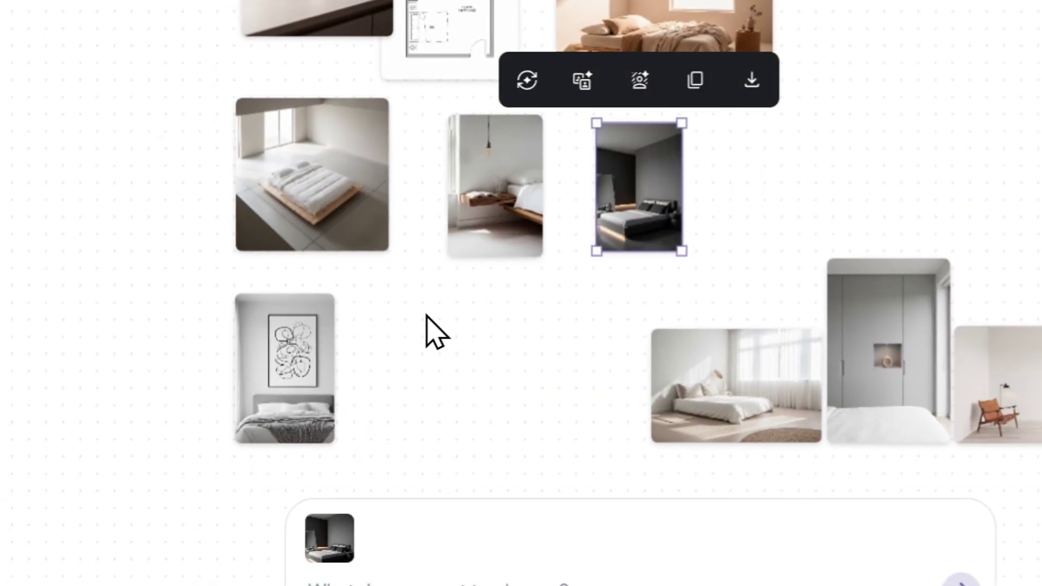
pyautogui.moveTo(266, 391); pyautogui.dragTo(423, 270)
pyautogui.moveTo(890, 350); pyautogui.dragTo(443, 159)
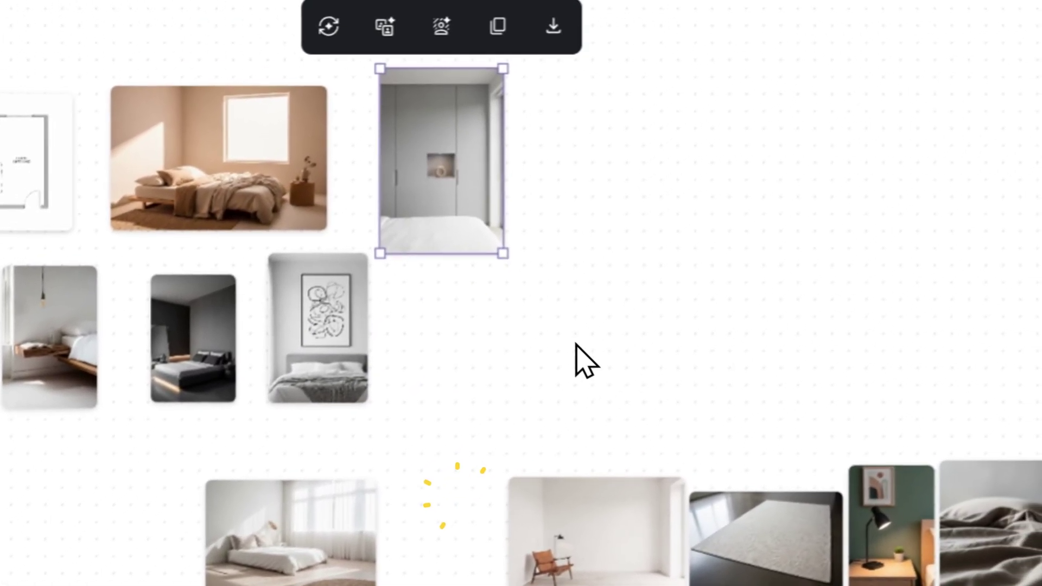
pyautogui.moveTo(543, 511); pyautogui.dragTo(166, 42)
pyautogui.moveTo(773, 548); pyautogui.dragTo(377, 251)
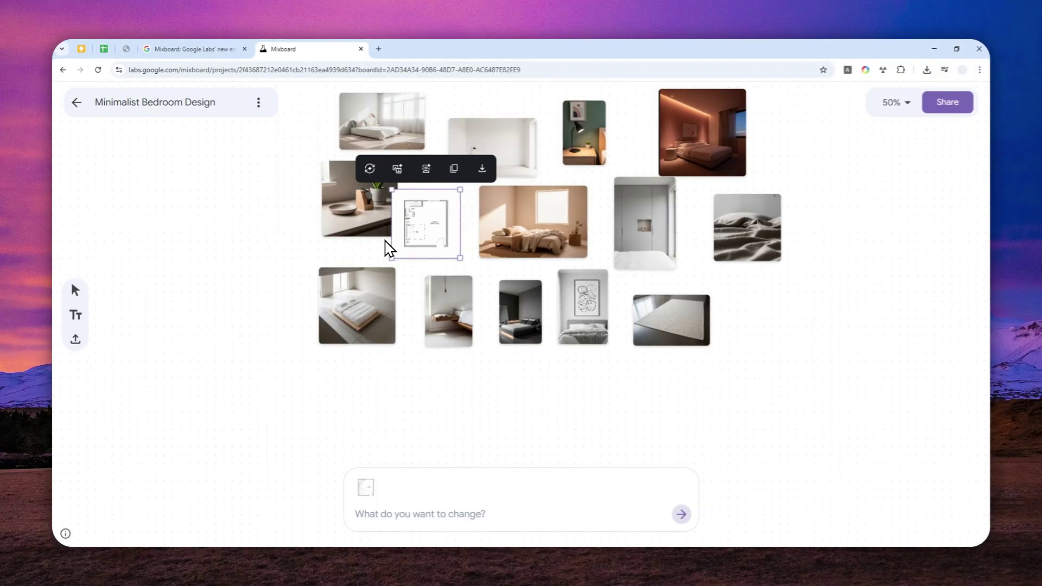
# Step: Delete the floor plan and rug images and move the dark bedroom below the grey wardrobe
pyautogui.press('Delete')
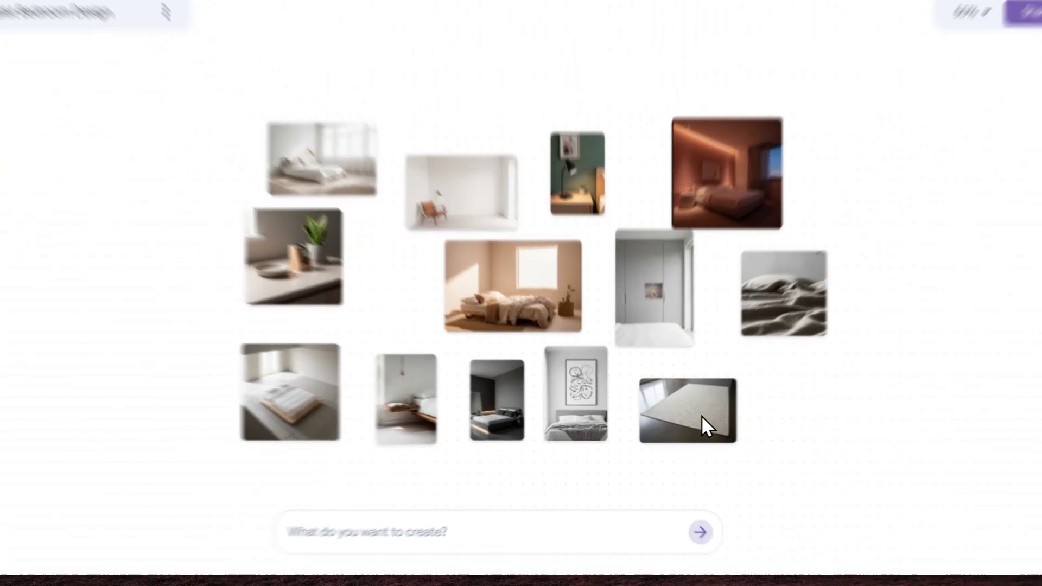
pyautogui.click(671, 418)
pyautogui.press('Delete')
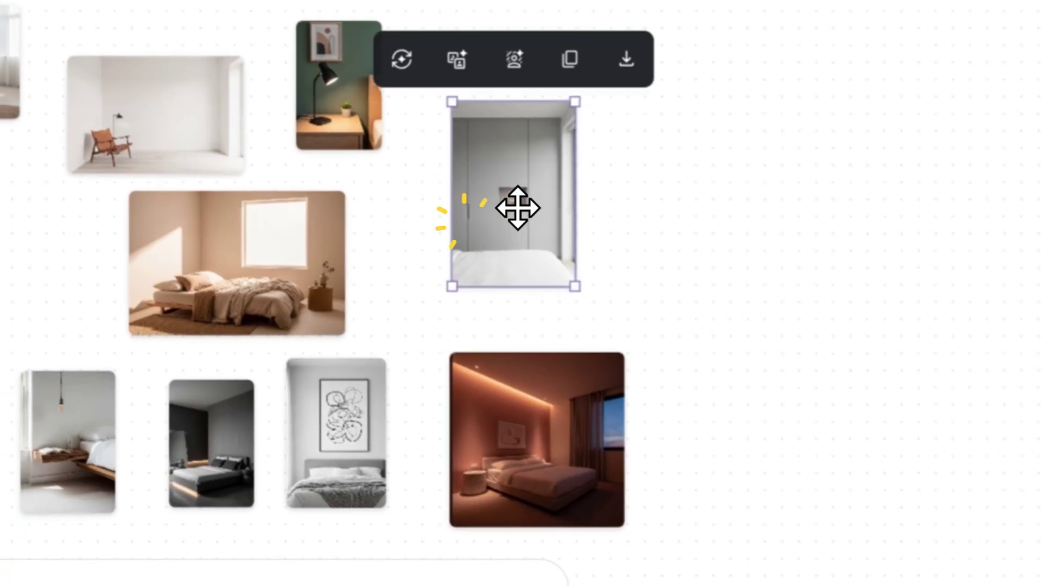
pyautogui.moveTo(545, 500); pyautogui.dragTo(518, 451)
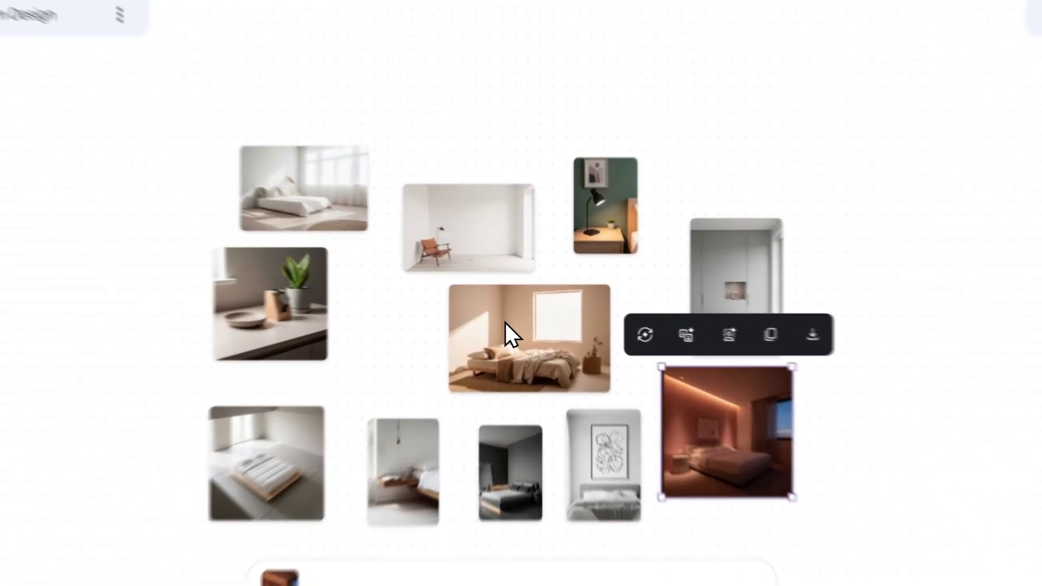
pyautogui.click(515, 305)
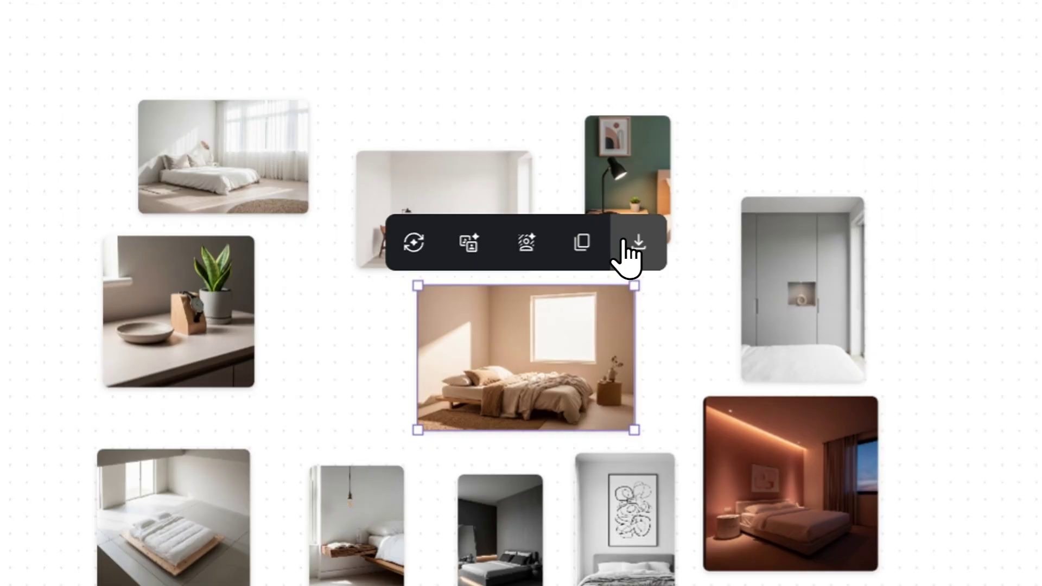
pyautogui.click(576, 241)
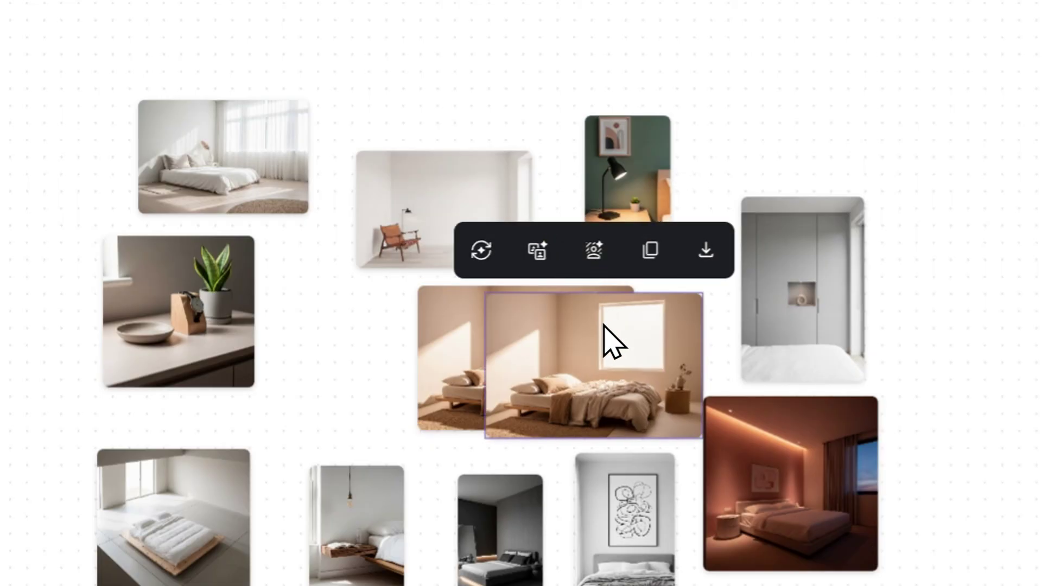
pyautogui.press('Delete')
pyautogui.click(589, 326)
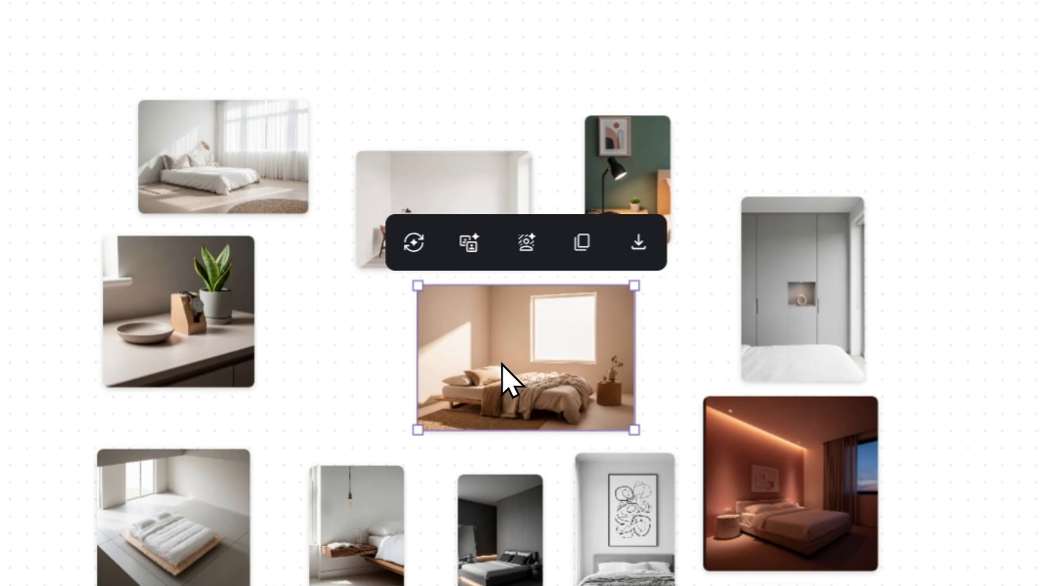
pyautogui.scroll(5, 502, 374)
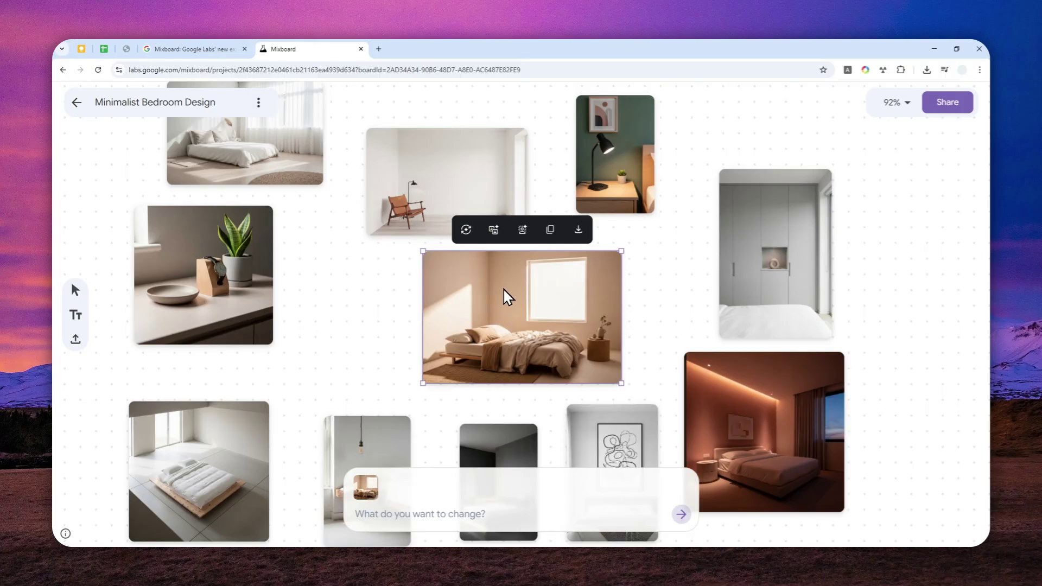
# Step: Upload the beige bedroom photo with a fireplace onto the board beside the wardrobe
pyautogui.scroll(-3, 511, 297)
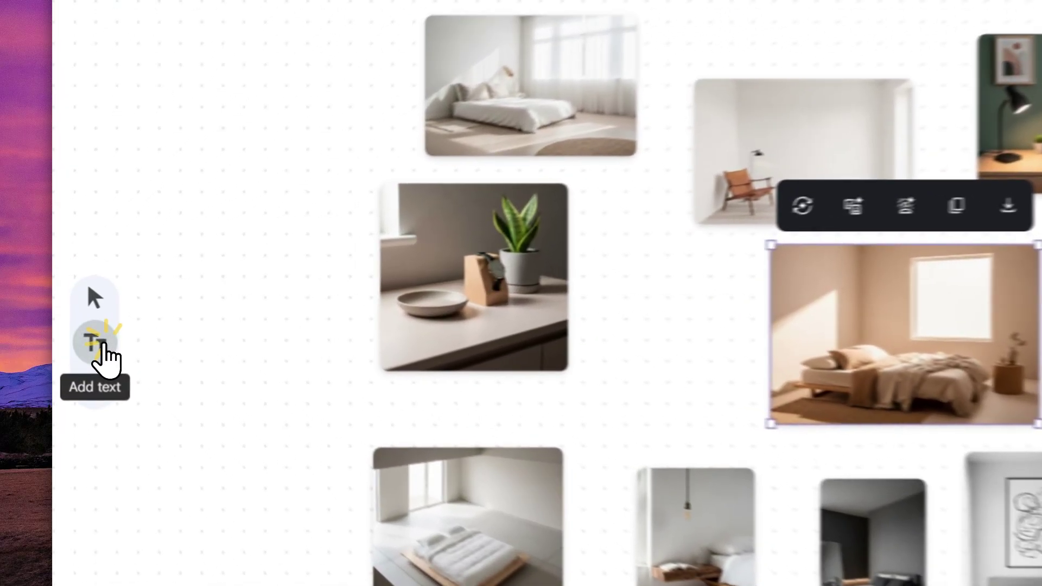
pyautogui.click(75, 315)
pyautogui.click(278, 397)
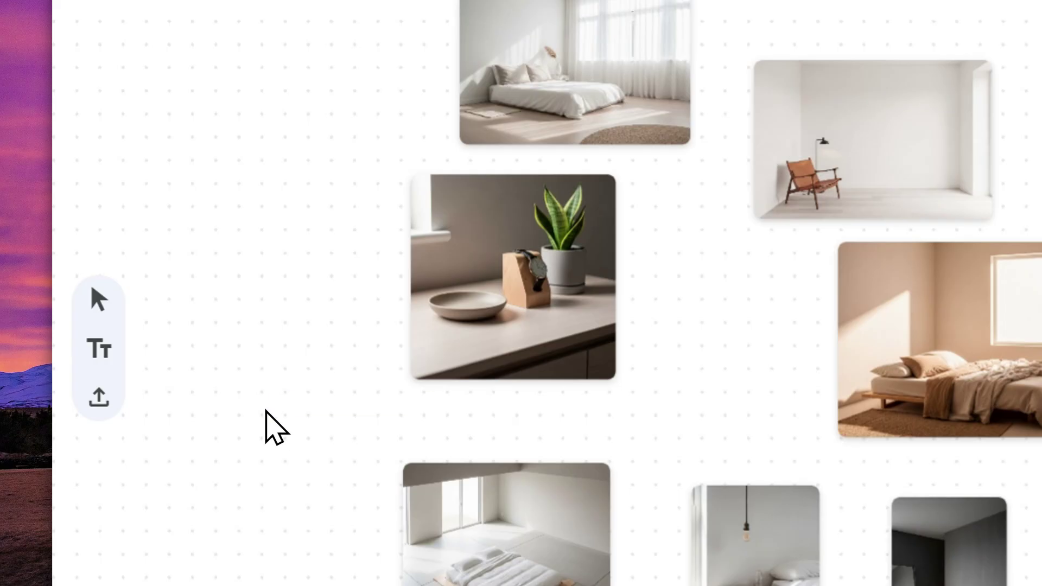
pyautogui.click(97, 399)
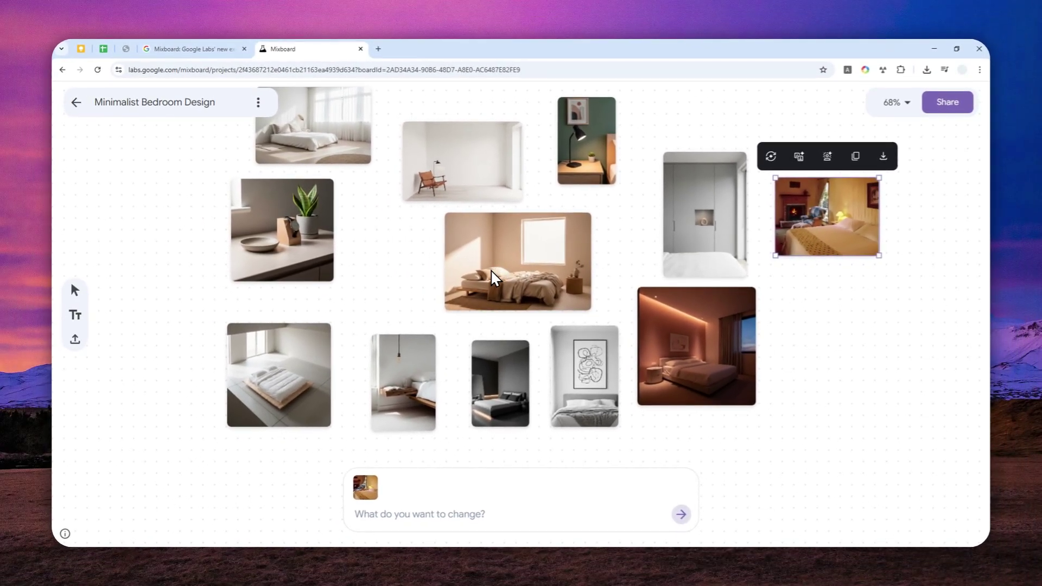
pyautogui.click(519, 252)
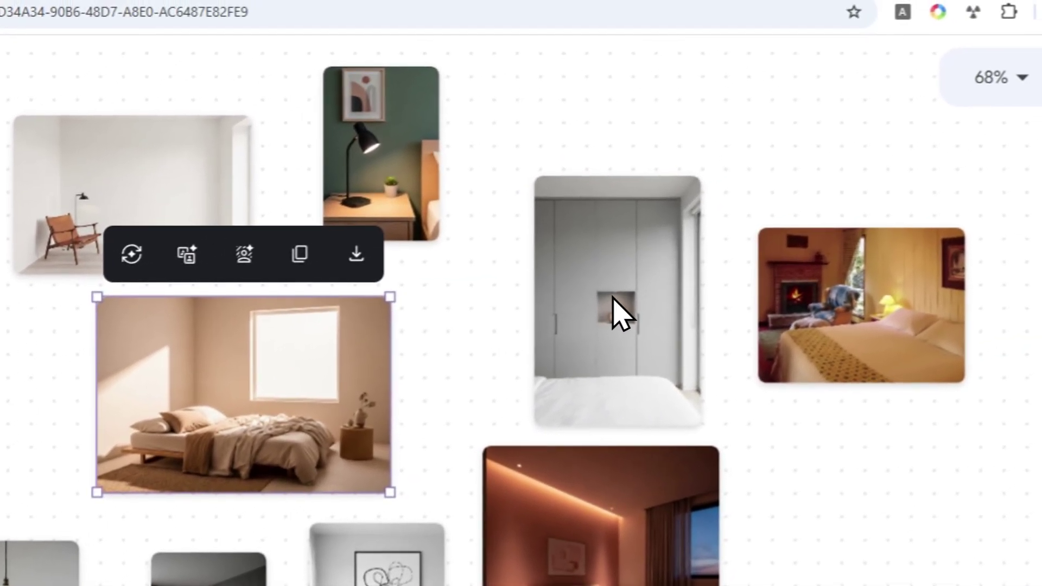
# Step: Combine the wardrobe and beige bedroom images with the prompt 'create a room from these elements'
pyautogui.keyDown('shift'); pyautogui.click(852, 204); pyautogui.keyUp('shift')
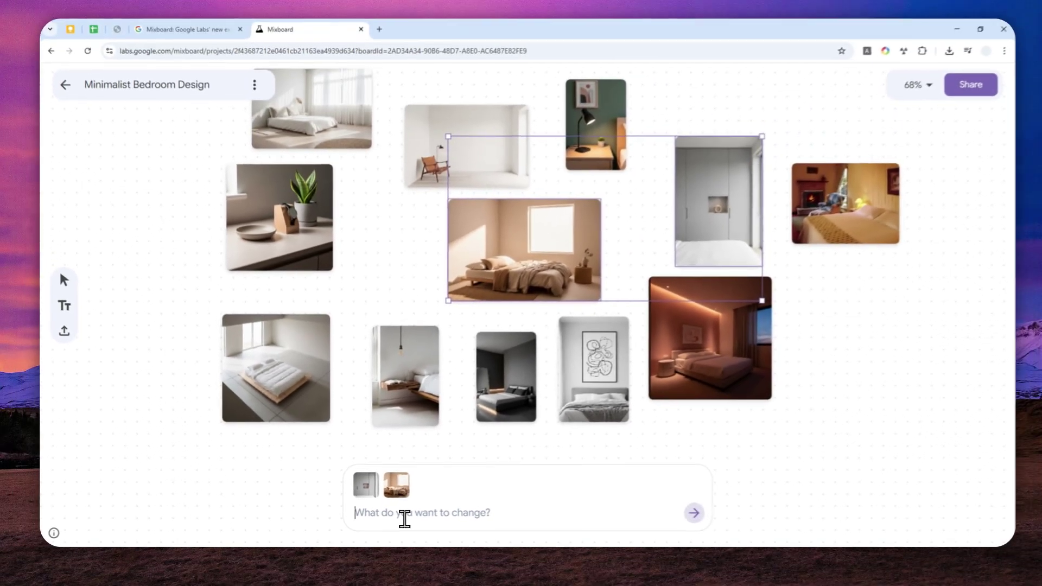
pyautogui.write('create a room from these elements')
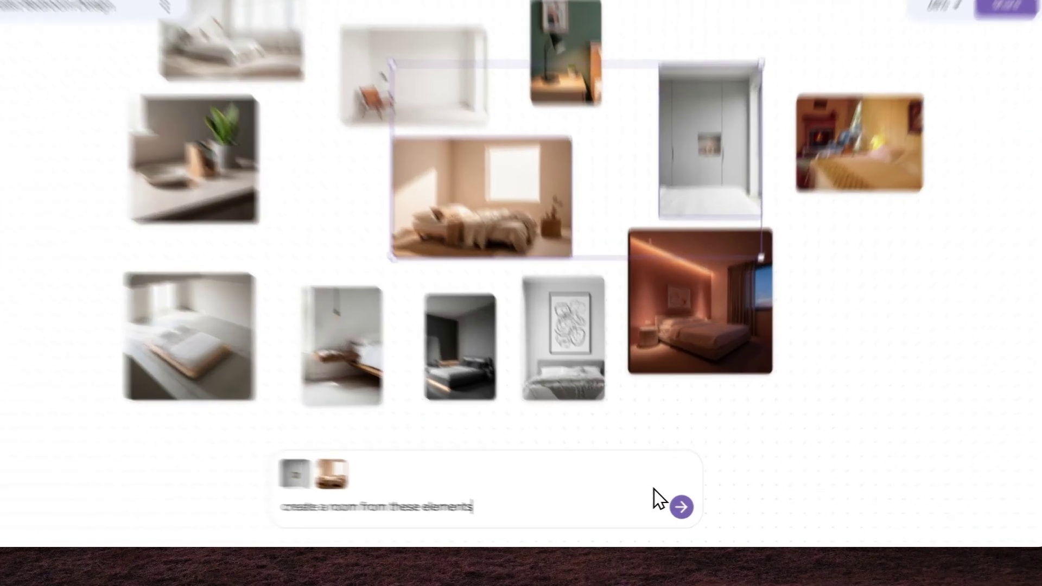
pyautogui.click(681, 515)
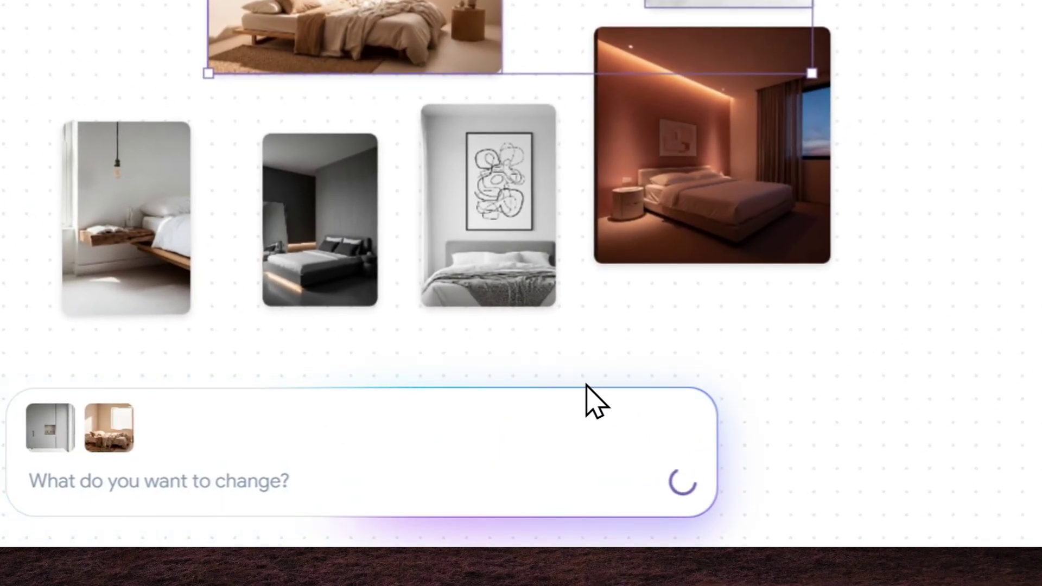
pyautogui.click(330, 506)
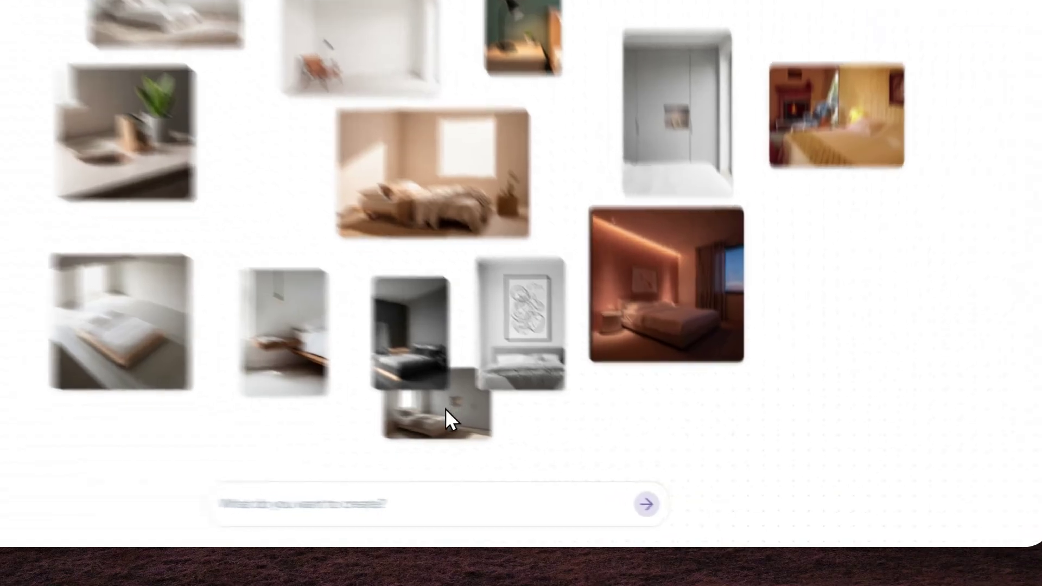
# Step: Move the generated room image to the right and enlarge it to about twice its size
pyautogui.moveTo(531, 447); pyautogui.dragTo(880, 350)
pyautogui.click(819, 203)
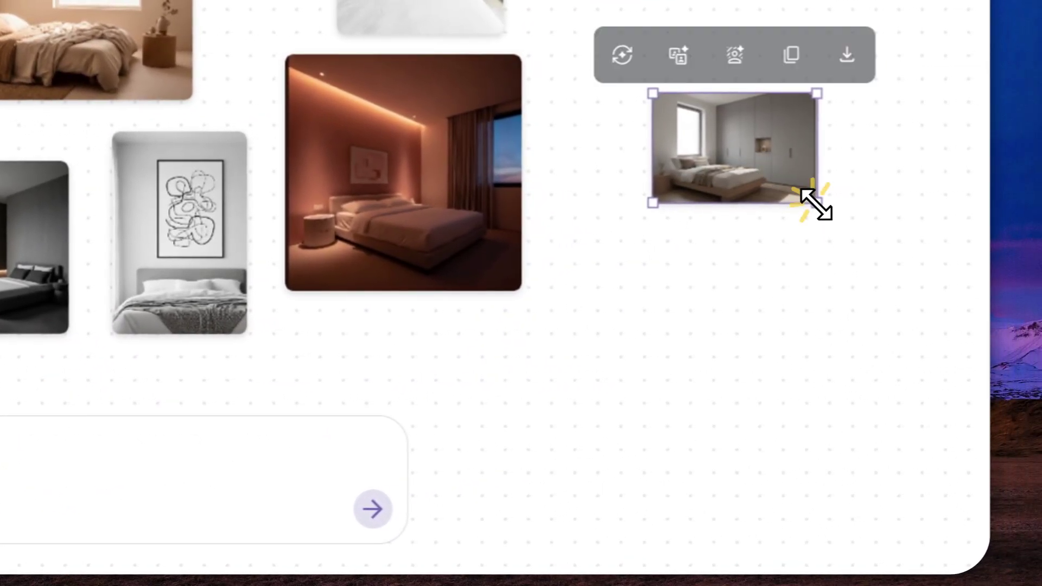
pyautogui.moveTo(935, 321); pyautogui.dragTo(990, 347)
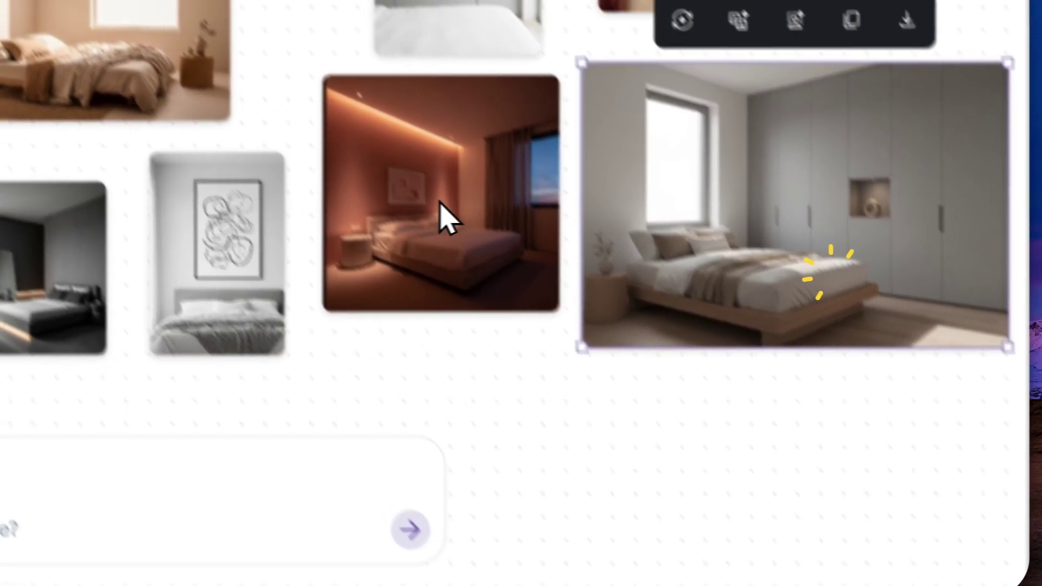
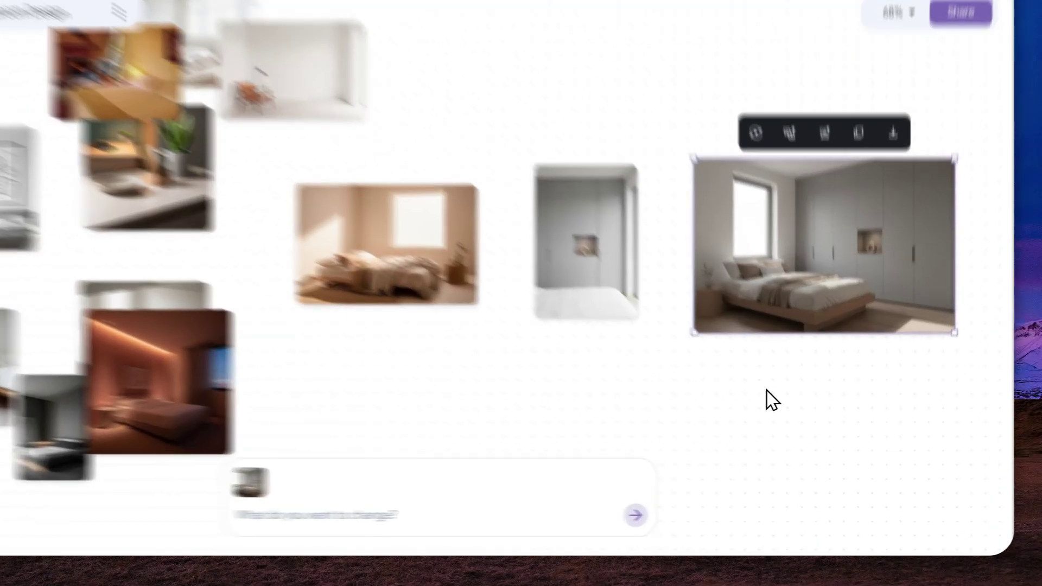
# Step: Deselect the edited grey-wardrobe bedroom image and pan the board across empty canvas
pyautogui.moveTo(844, 416); pyautogui.dragTo(729, 393)
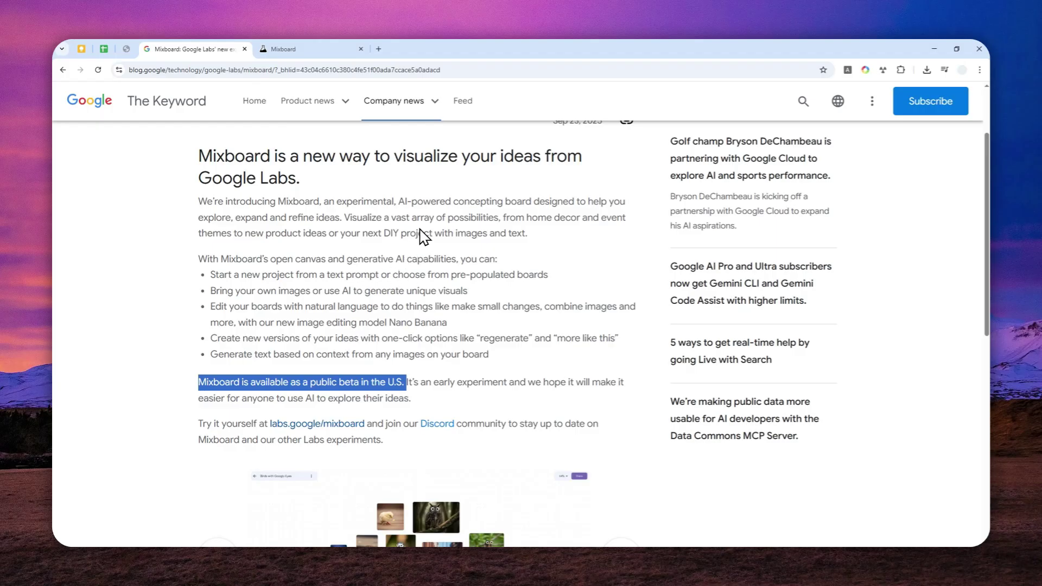
# Step: Read down the Mixboard announcement past the image carousel, then go back to the Minimalist Bedroom Design board
pyautogui.scroll(-2, 445, 217)
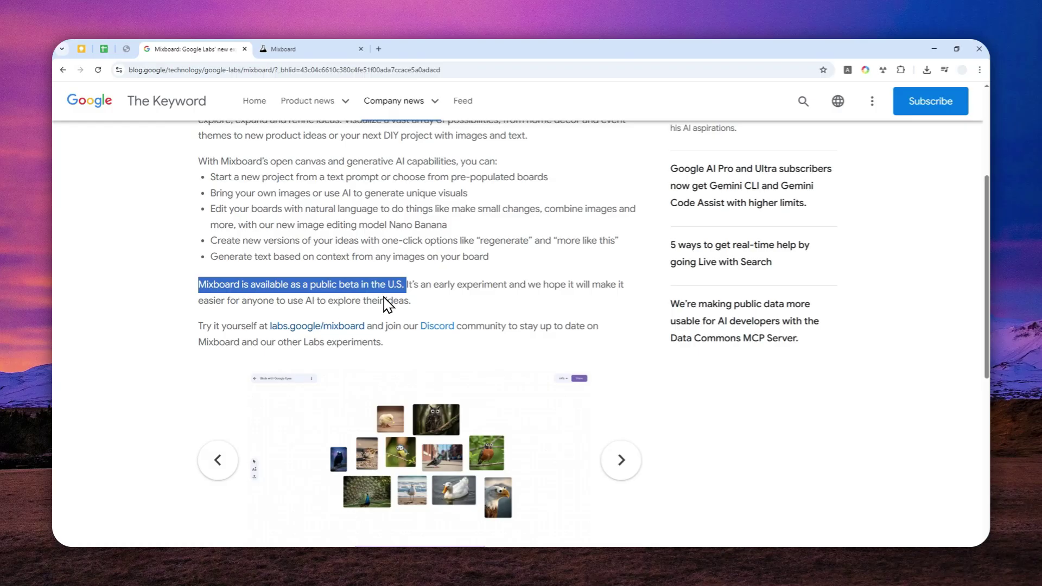
pyautogui.scroll(-3, 388, 304)
pyautogui.click(310, 48)
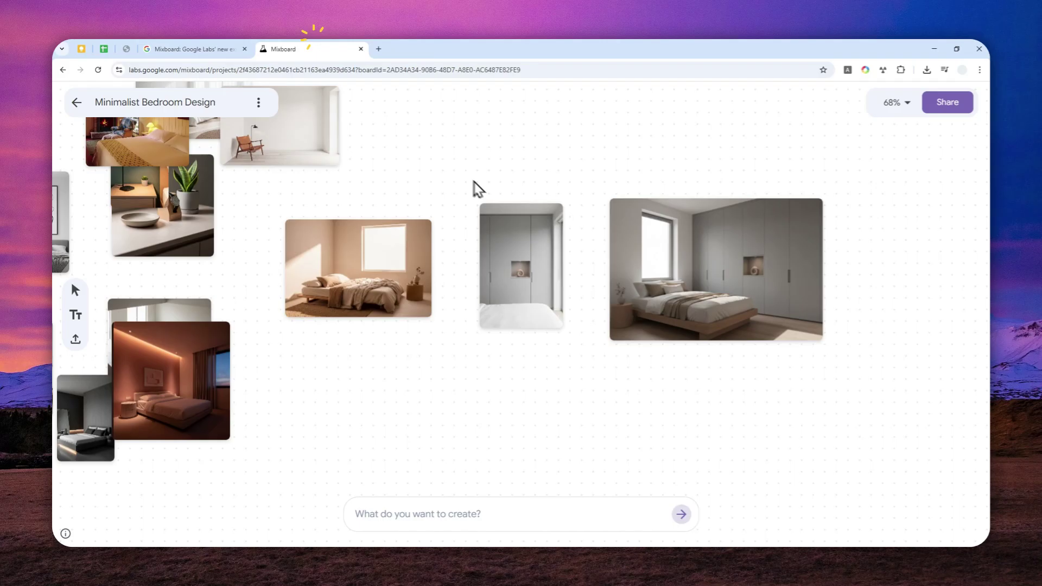